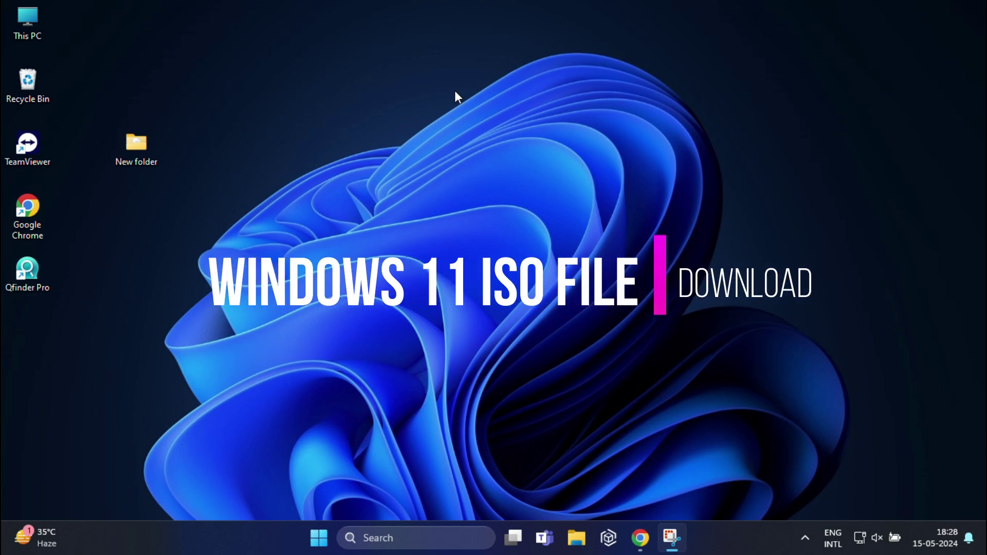
Step: Search Google in Chrome for 'download windows 11 iso file'
{"action": "left_click", "coordinate": [641, 537]}
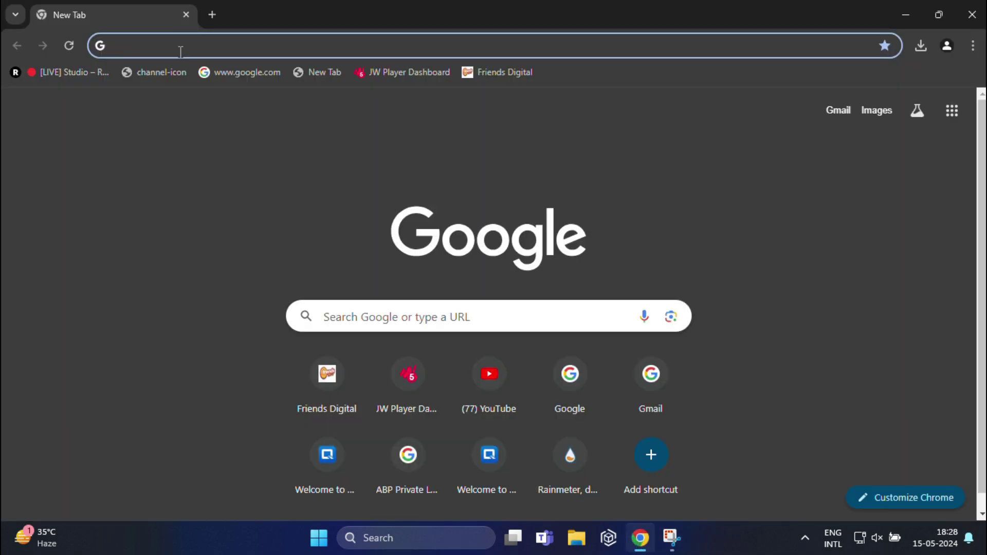
{"action": "type", "text": "download windo"}
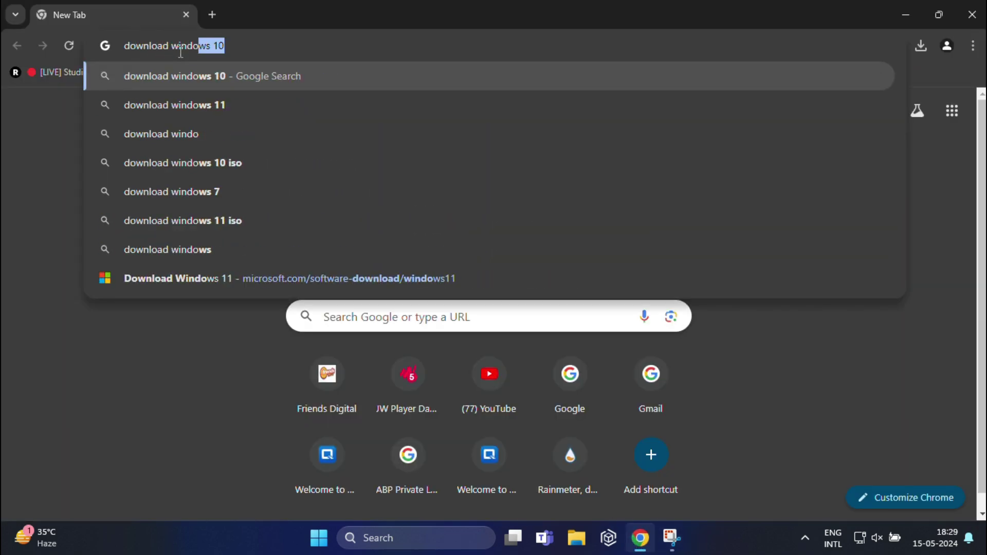
{"action": "type", "text": "ws 11 ISO"}
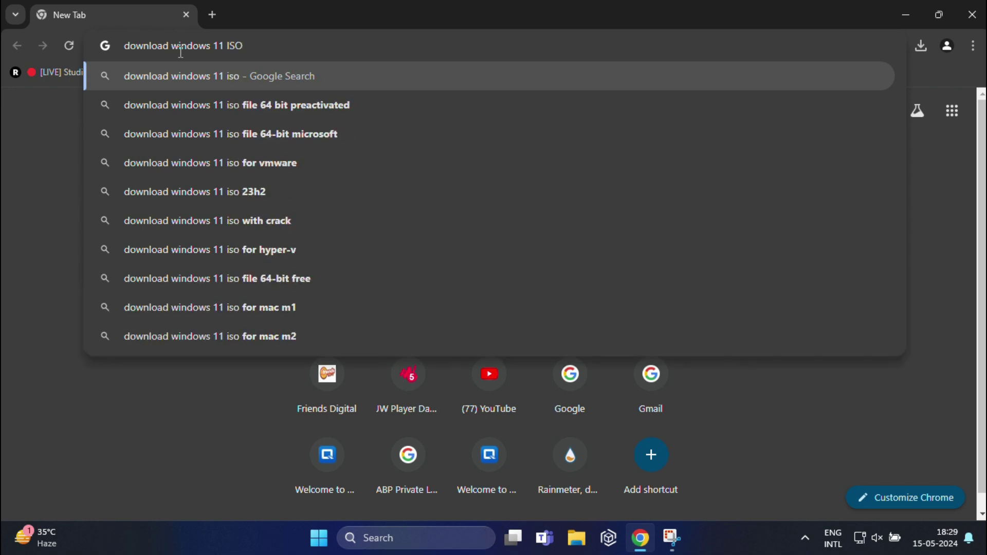
{"action": "left_click", "coordinate": [204, 105]}
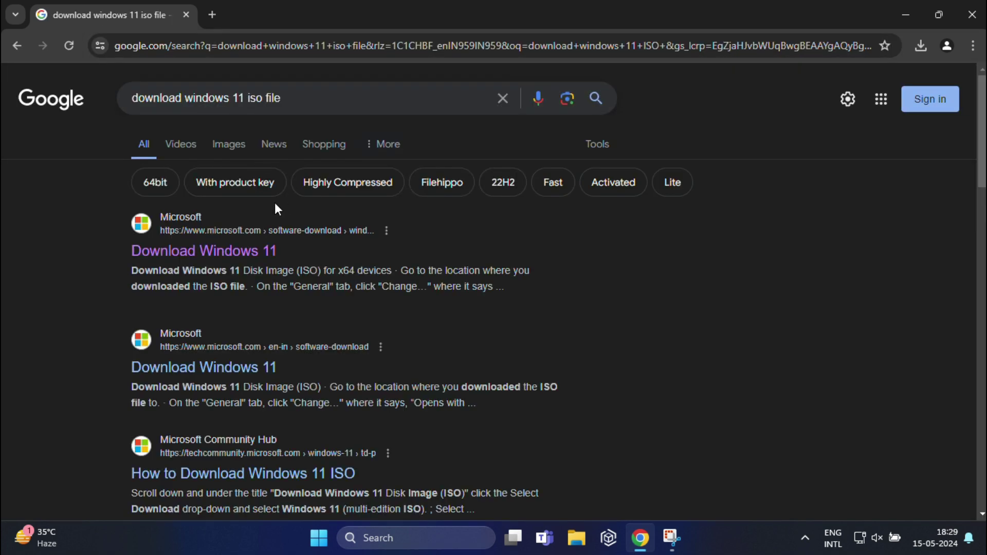
Step: Choose 'Windows 11 (multi-edition ISO for x64 devices)' on Microsoft's Download Windows 11 page and request it
{"action": "left_click", "coordinate": [225, 257]}
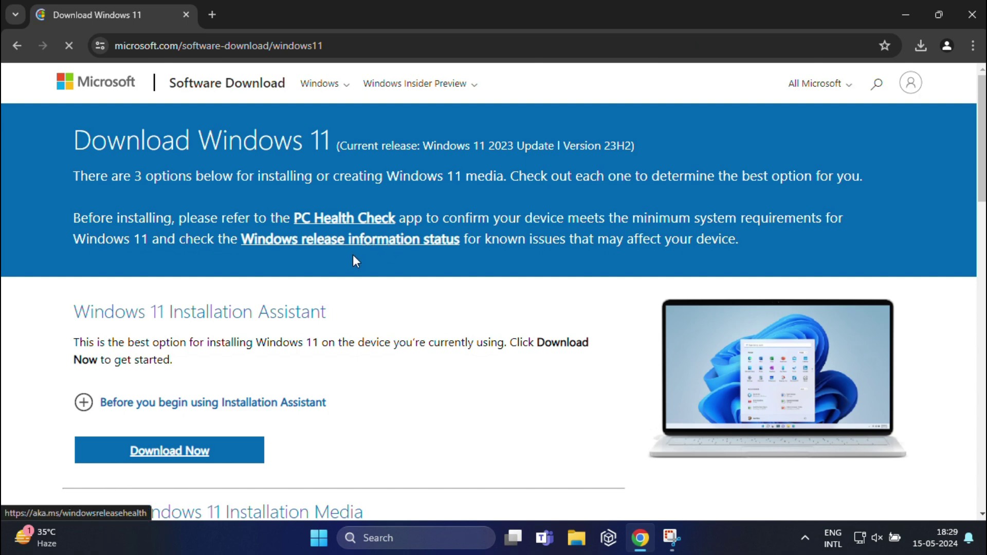
{"action": "scroll", "coordinate": [320, 291], "scroll_direction": "down", "scroll_amount": 4}
{"action": "scroll", "coordinate": [320, 290], "scroll_direction": "down", "scroll_amount": 4}
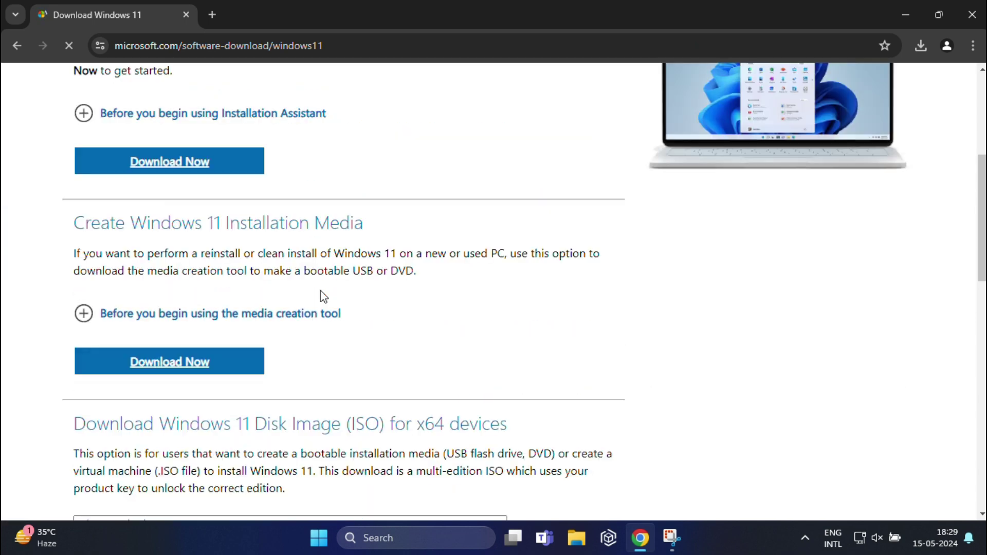
{"action": "scroll", "coordinate": [320, 290], "scroll_direction": "down", "scroll_amount": 3}
{"action": "scroll", "coordinate": [320, 291], "scroll_direction": "down", "scroll_amount": 2}
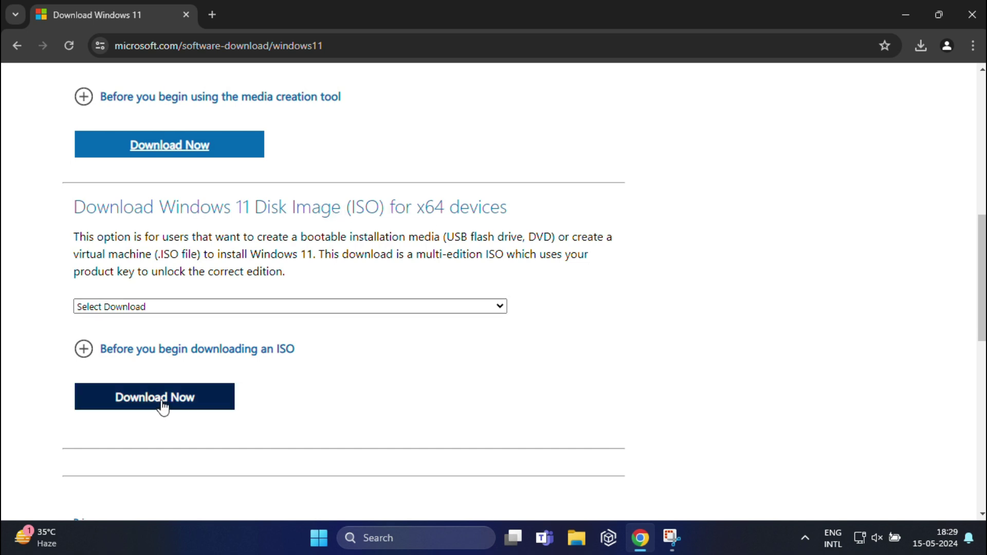
{"action": "left_click", "coordinate": [163, 406]}
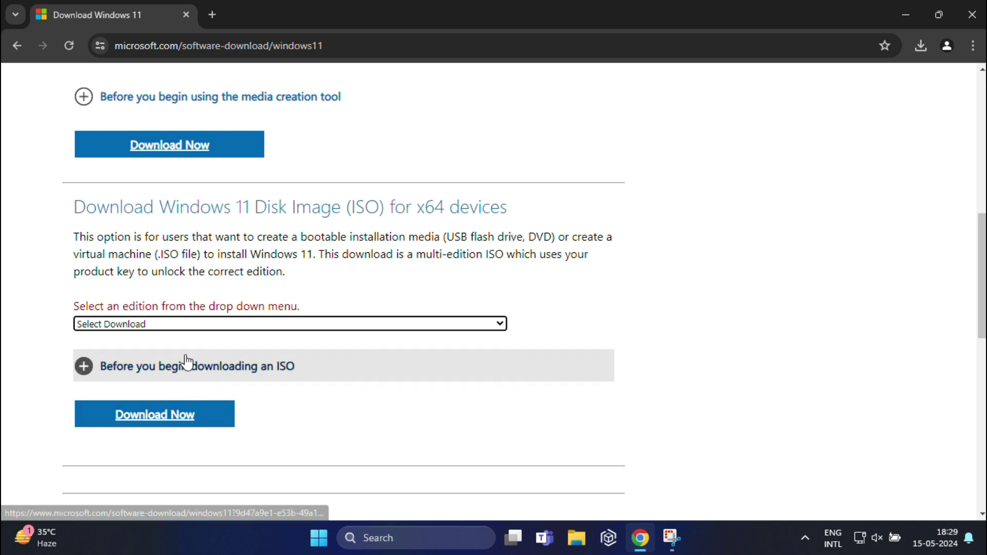
{"action": "left_click", "coordinate": [279, 324]}
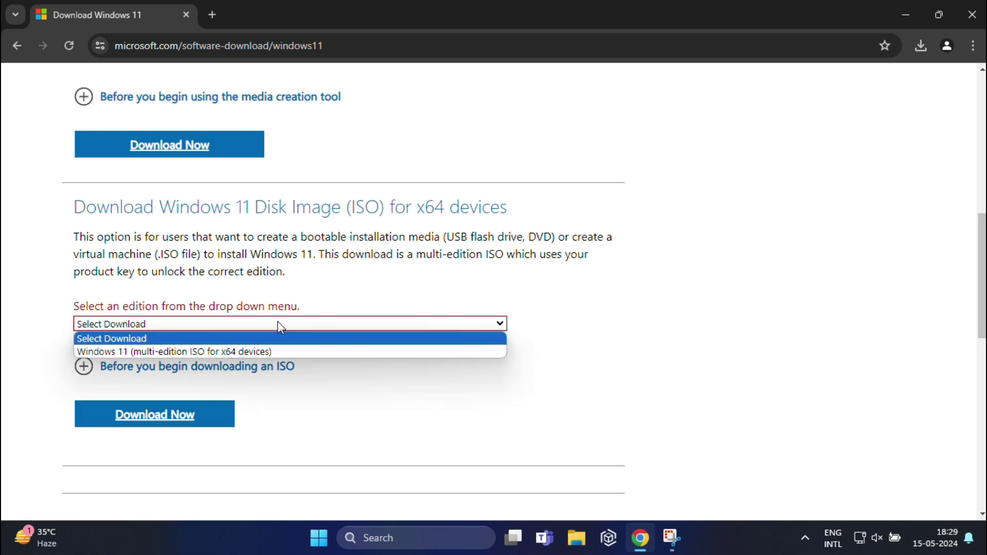
{"action": "left_click", "coordinate": [193, 354]}
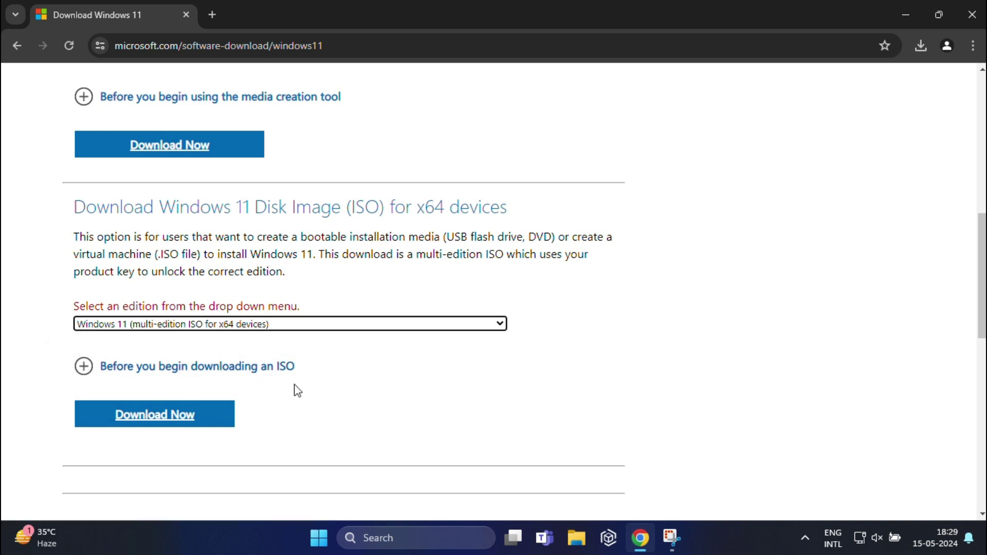
{"action": "left_click", "coordinate": [154, 421]}
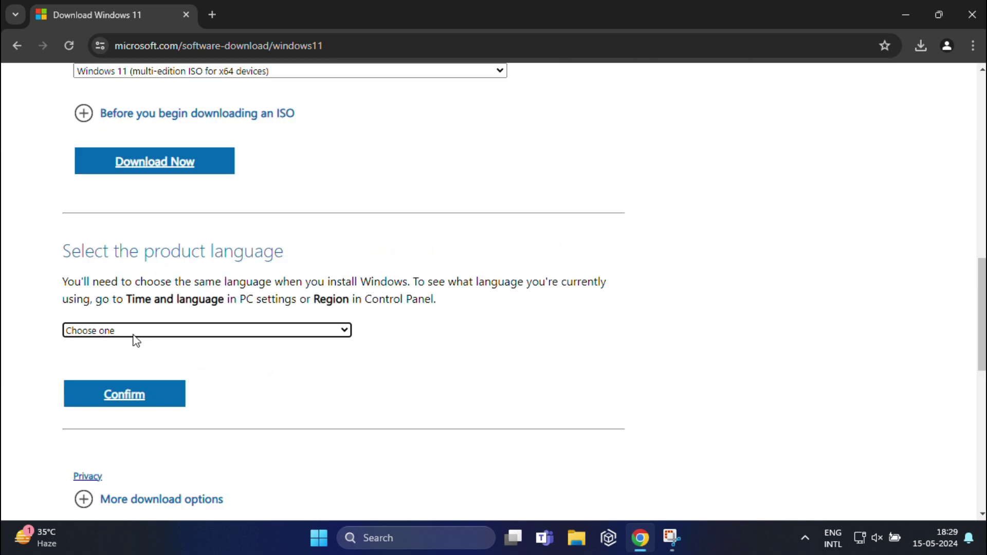
Step: Confirm English (United States) as product language and start the 64-bit Windows 11 ISO download
{"action": "left_click", "coordinate": [155, 331]}
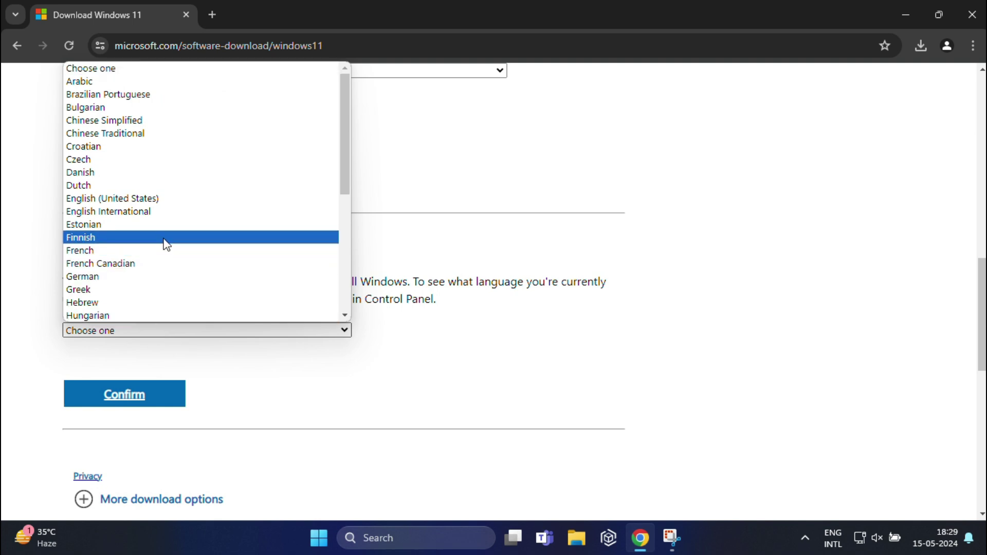
{"action": "left_click", "coordinate": [175, 203]}
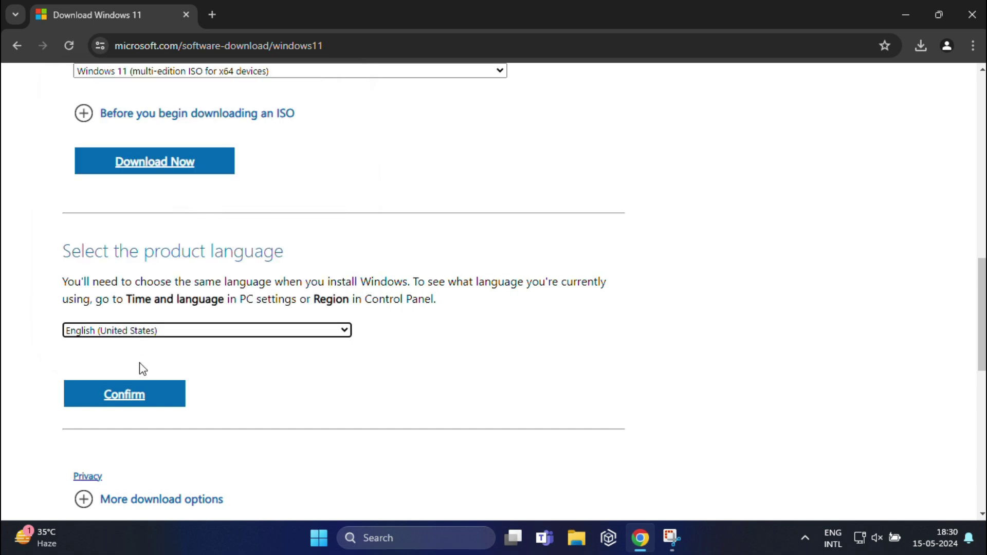
{"action": "left_click", "coordinate": [135, 398]}
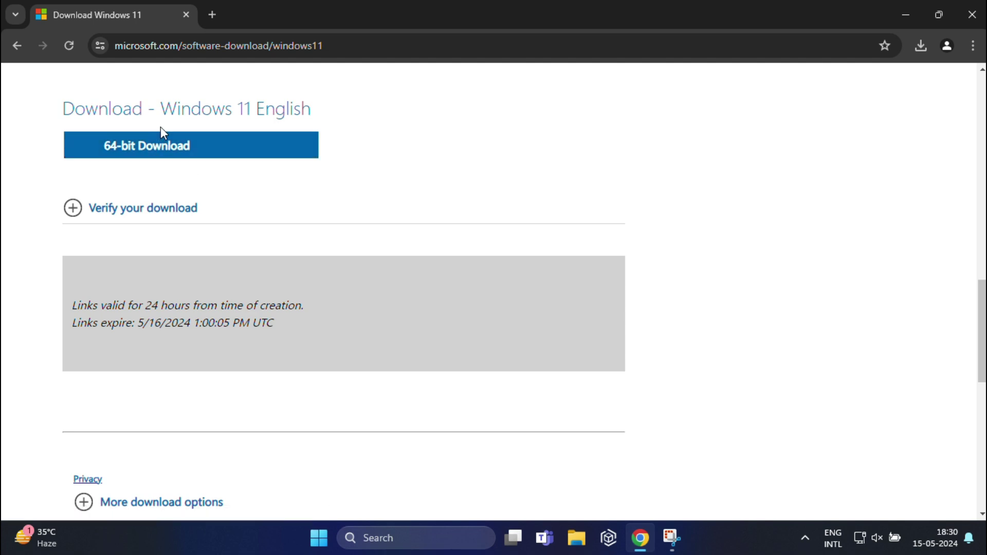
{"action": "left_click", "coordinate": [168, 151]}
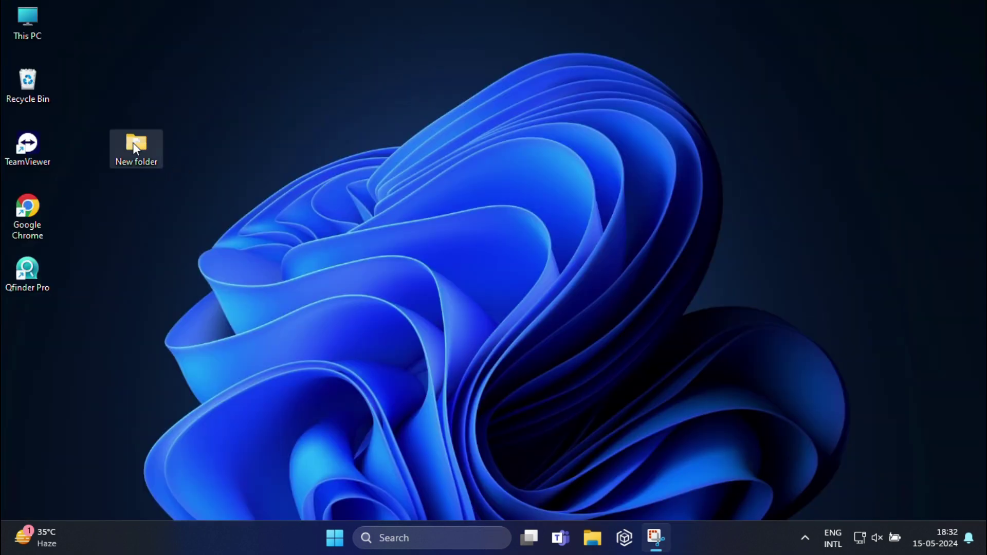
{"action": "double_click", "coordinate": [133, 143]}
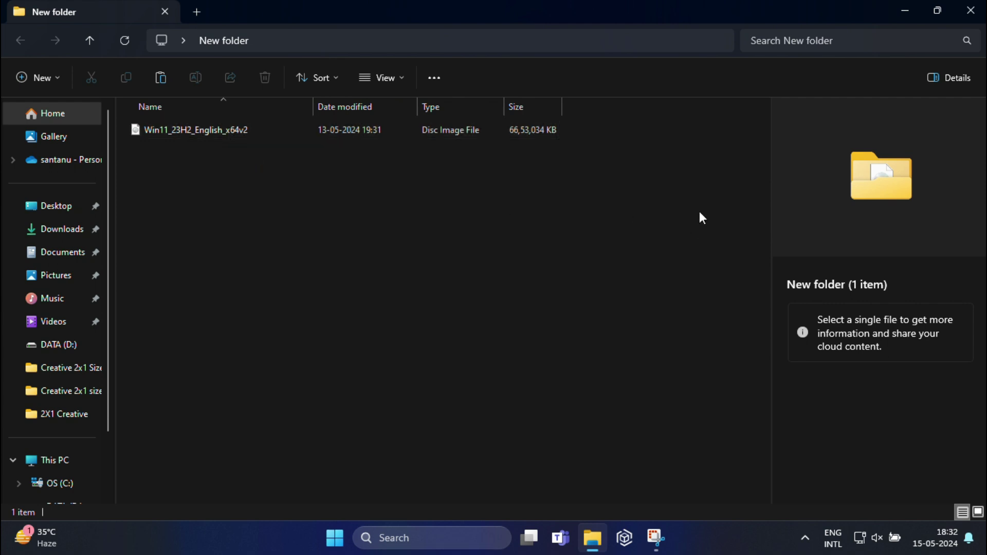
{"action": "left_click", "coordinate": [973, 12]}
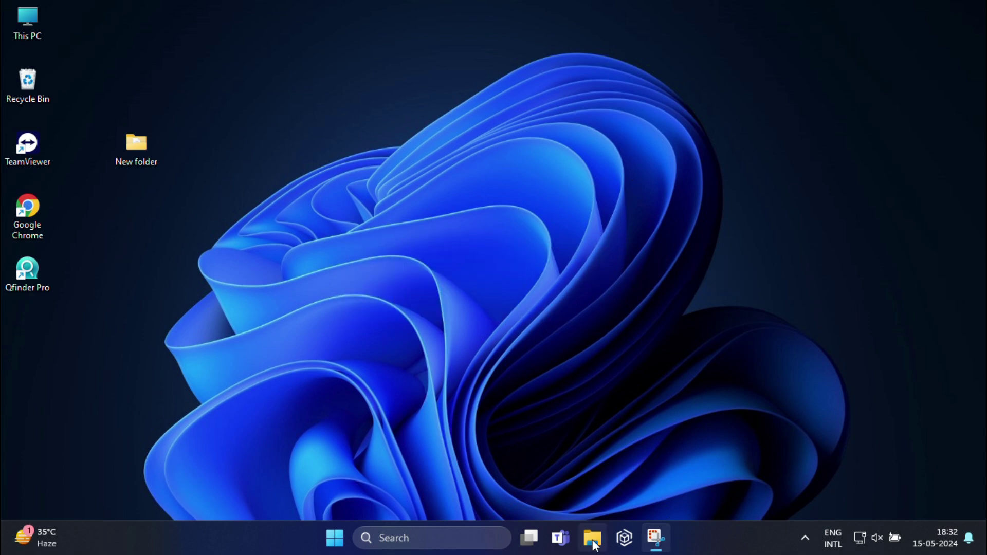
Step: Launch Chrome and search Google for 'rufus download'
{"action": "double_click", "coordinate": [28, 216]}
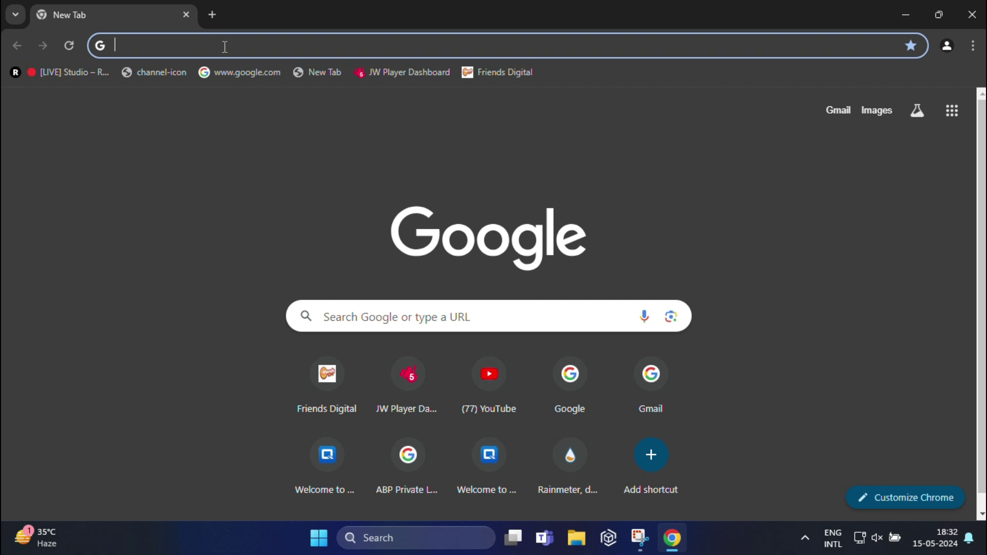
{"action": "type", "text": "Rufus dow"}
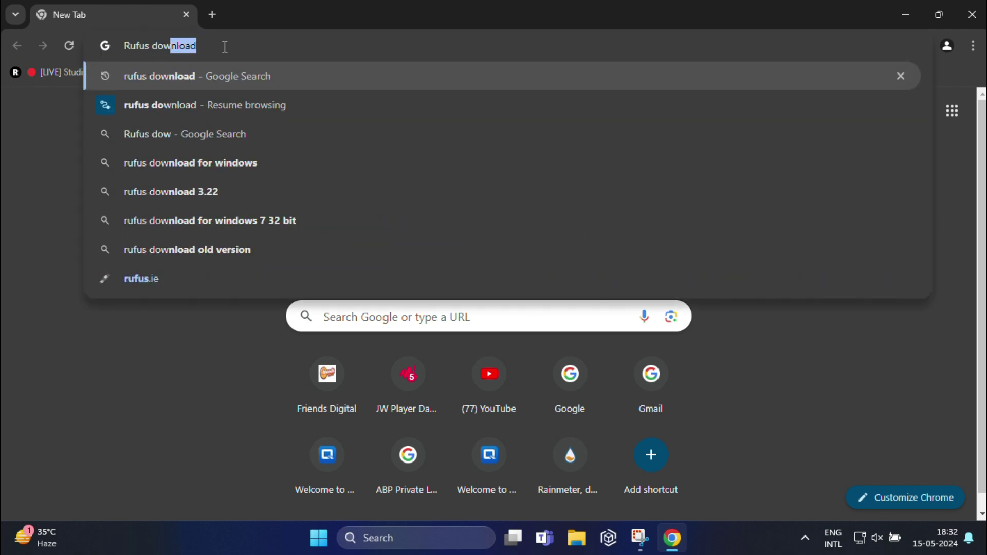
{"action": "type", "text": "nload"}
{"action": "key", "text": "Return"}
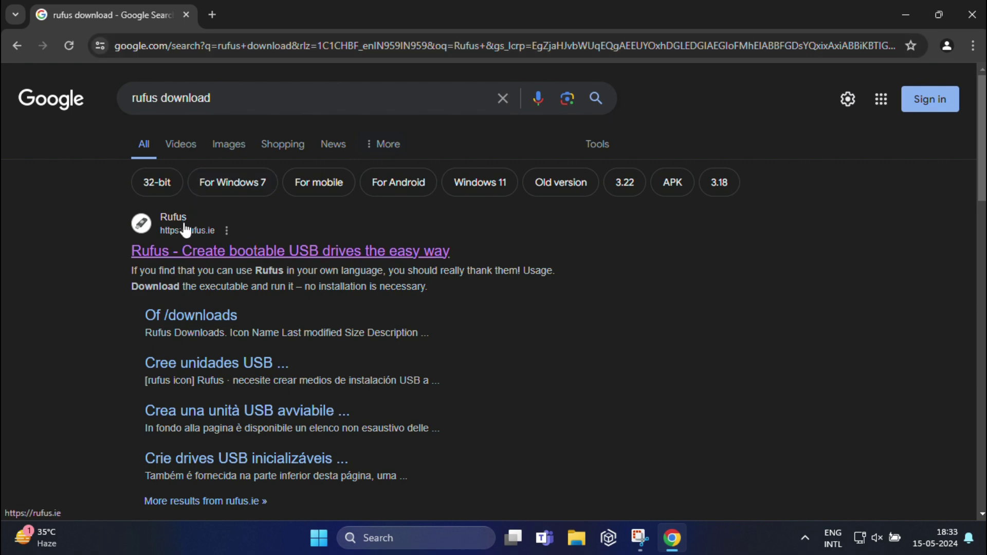
Step: Open rufus.ie and download rufus-4.4.exe for Windows x64
{"action": "left_click", "coordinate": [306, 250]}
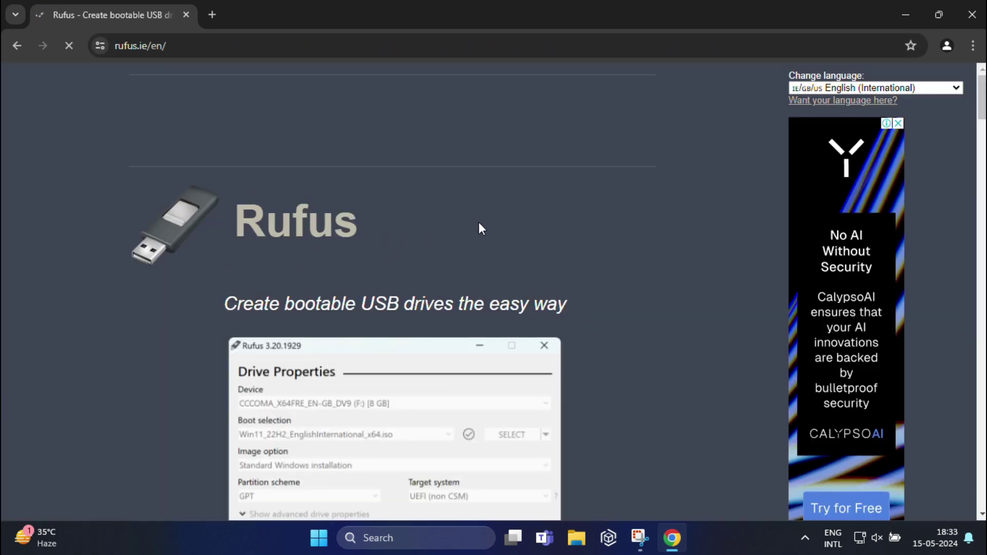
{"action": "scroll", "coordinate": [480, 222], "scroll_direction": "down", "scroll_amount": 3}
{"action": "scroll", "coordinate": [480, 223], "scroll_direction": "down", "scroll_amount": 2}
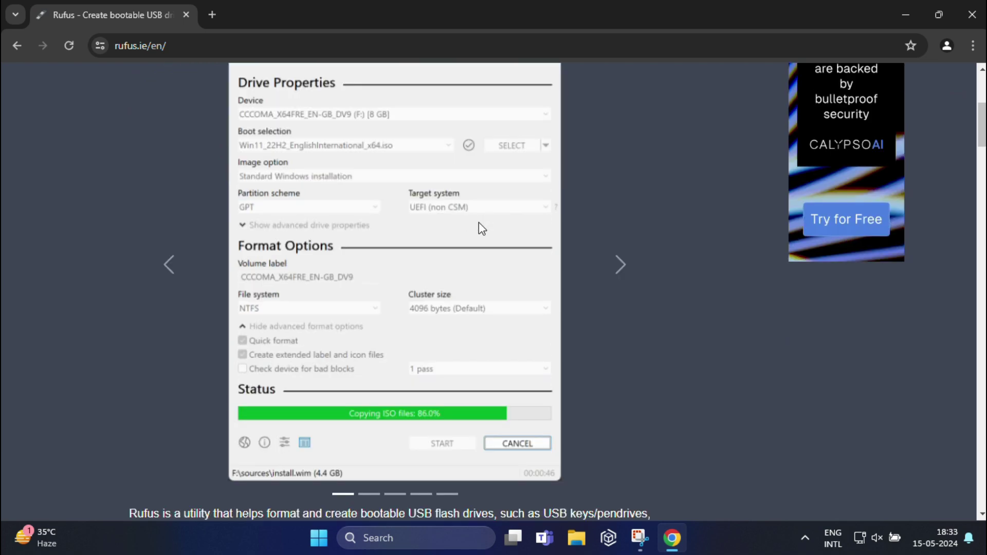
{"action": "scroll", "coordinate": [480, 222], "scroll_direction": "down", "scroll_amount": 2}
{"action": "scroll", "coordinate": [479, 222], "scroll_direction": "down", "scroll_amount": 2}
{"action": "scroll", "coordinate": [479, 222], "scroll_direction": "down", "scroll_amount": 3}
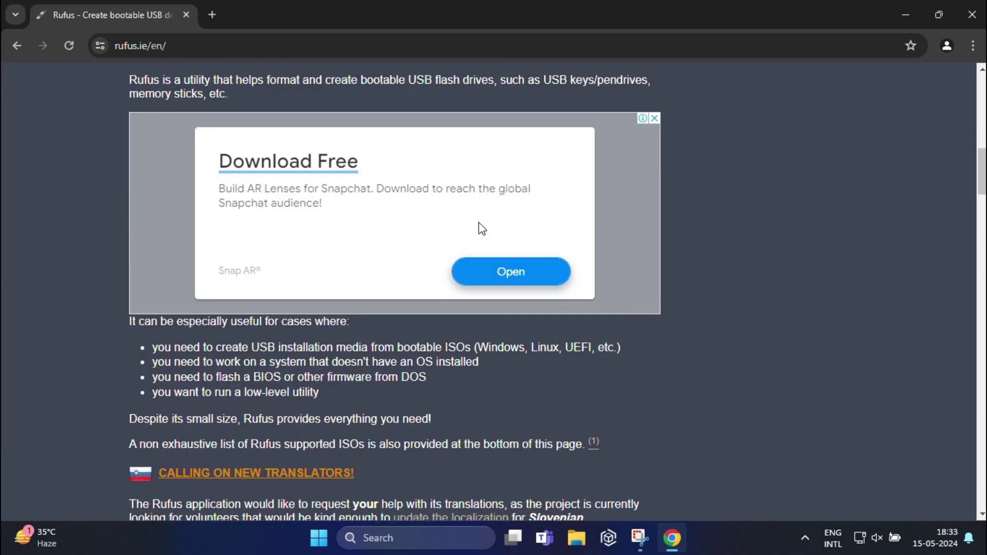
{"action": "scroll", "coordinate": [479, 228], "scroll_direction": "down", "scroll_amount": 5}
{"action": "scroll", "coordinate": [479, 228], "scroll_direction": "down", "scroll_amount": 4}
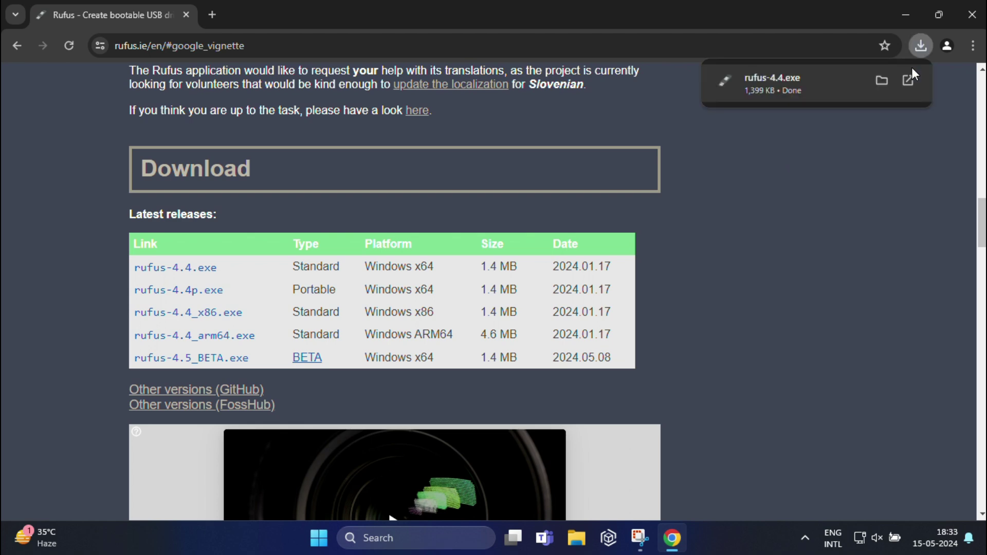
Step: Paste rufus-4.4 into the desktop New folder alongside the Windows 11 disc image
{"action": "left_click", "coordinate": [882, 79]}
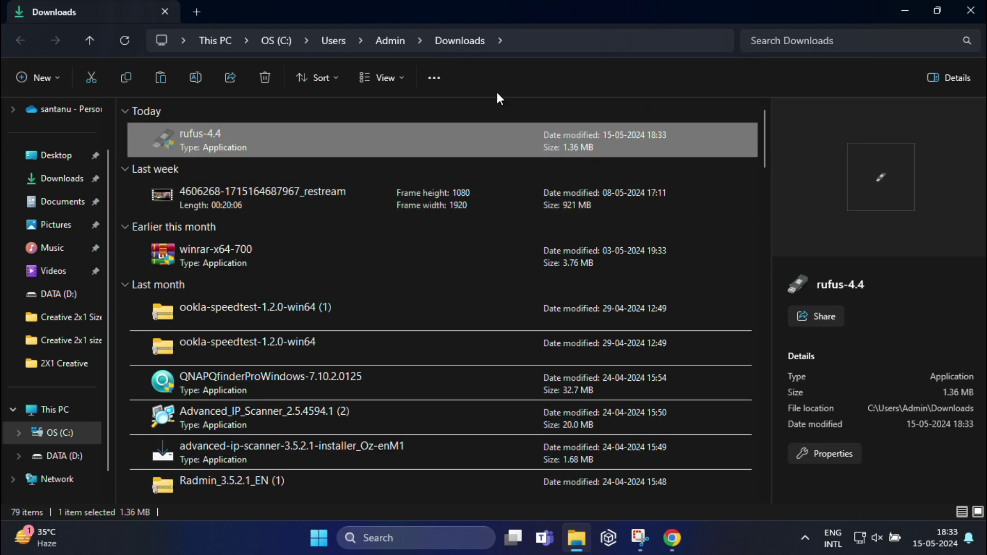
{"action": "left_click", "coordinate": [971, 11]}
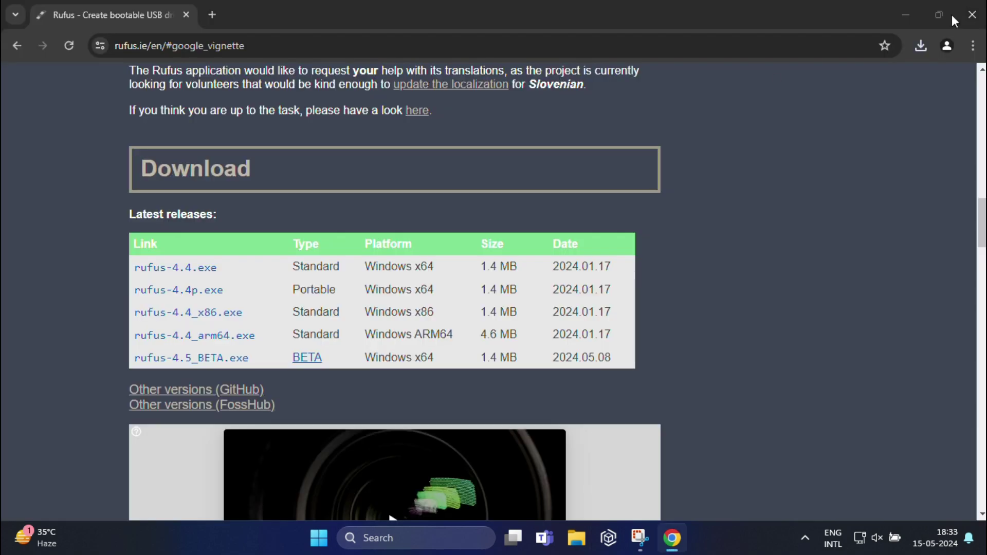
{"action": "left_click", "coordinate": [908, 14]}
{"action": "double_click", "coordinate": [135, 148]}
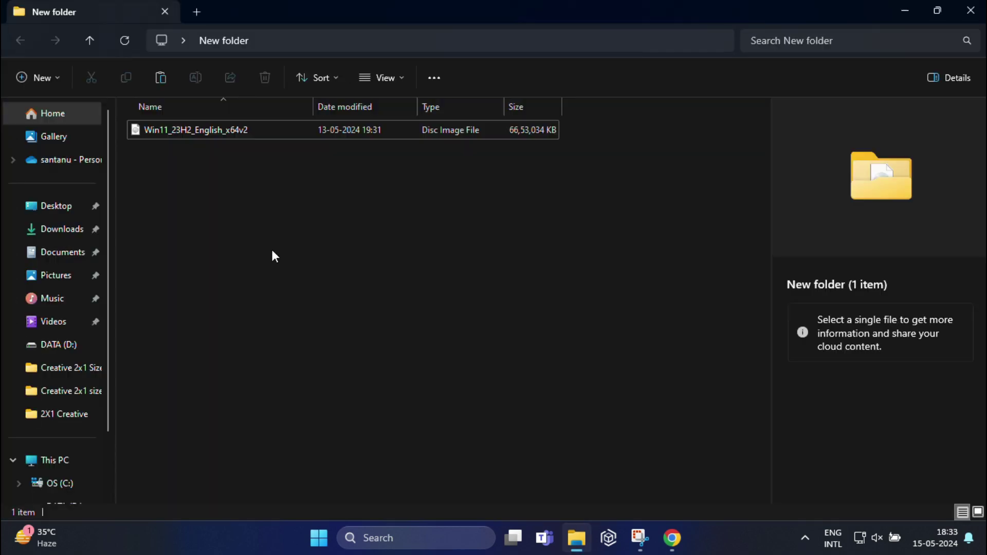
{"action": "key", "text": "ctrl+v"}
{"action": "left_click", "coordinate": [635, 115]}
{"action": "mouse_move", "coordinate": [938, 11]}
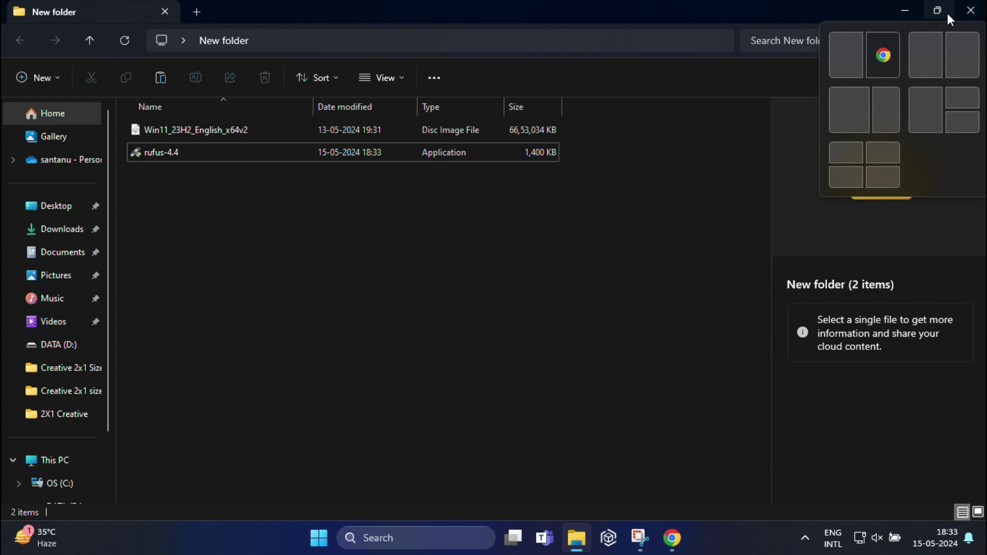
{"action": "left_click", "coordinate": [171, 152]}
{"action": "left_click", "coordinate": [209, 129]}
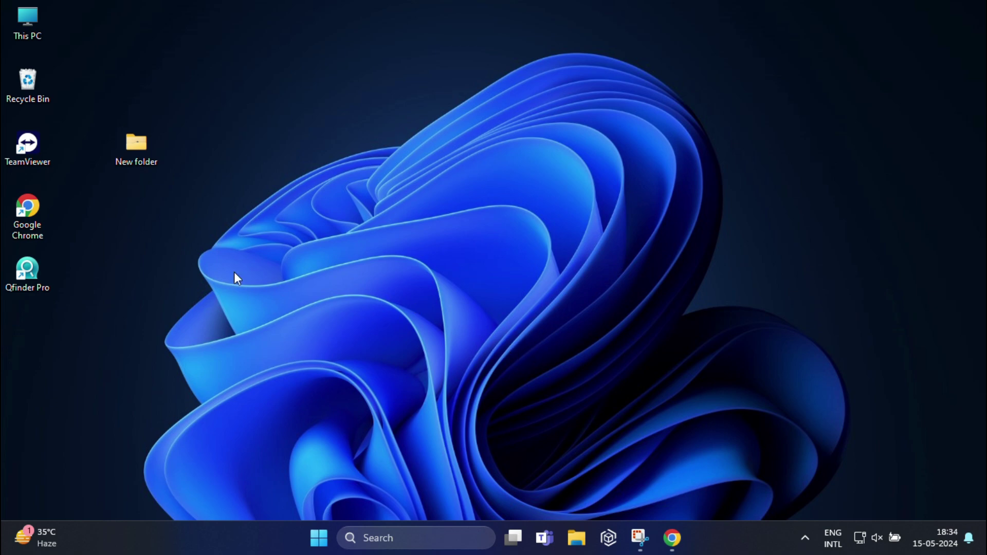
Step: Open This PC to check that the HP USB321FD (E:) drive is connected
{"action": "double_click", "coordinate": [28, 18]}
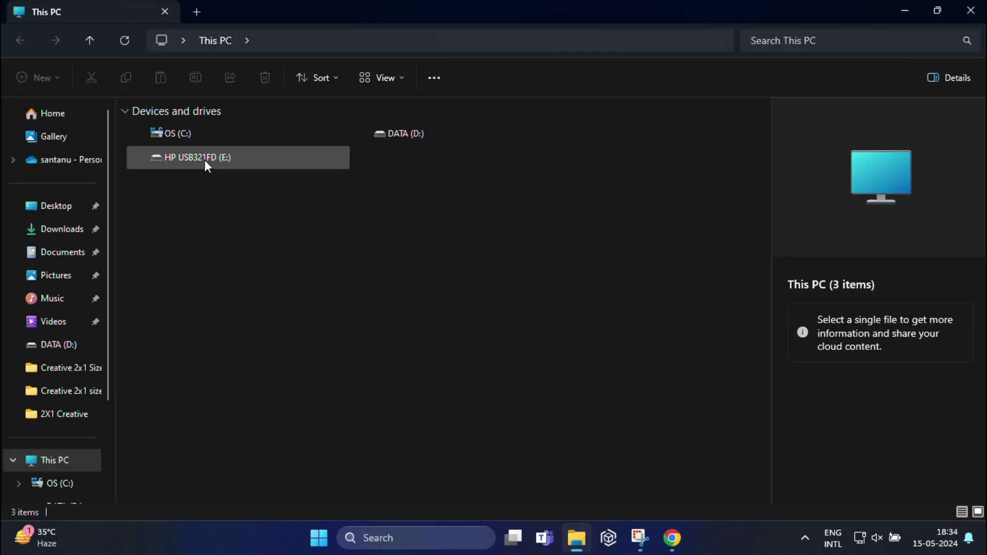
{"action": "mouse_move", "coordinate": [213, 159]}
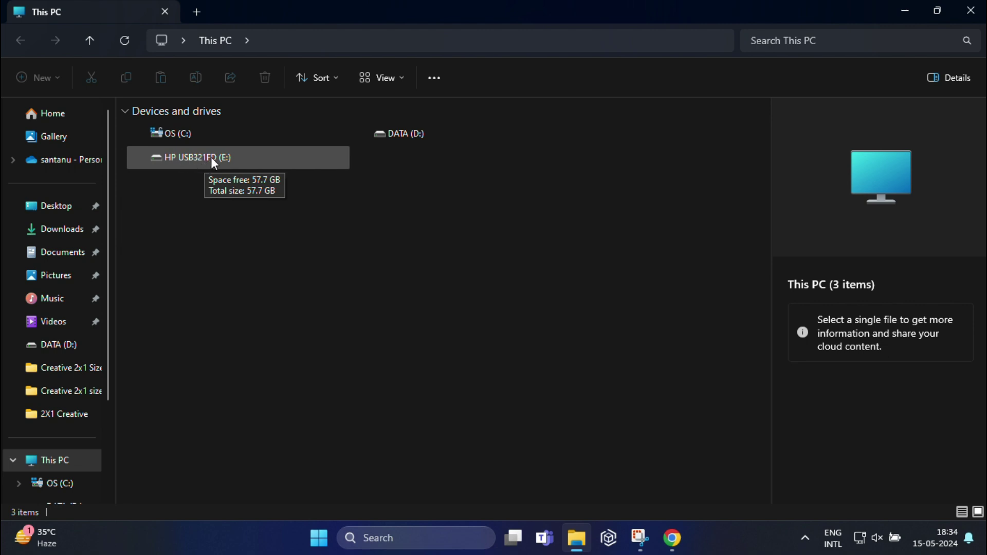
Step: Launch rufus-4.4 from New folder and select the HP USB321FD (E:) 64 GB drive as device
{"action": "left_click", "coordinate": [970, 10]}
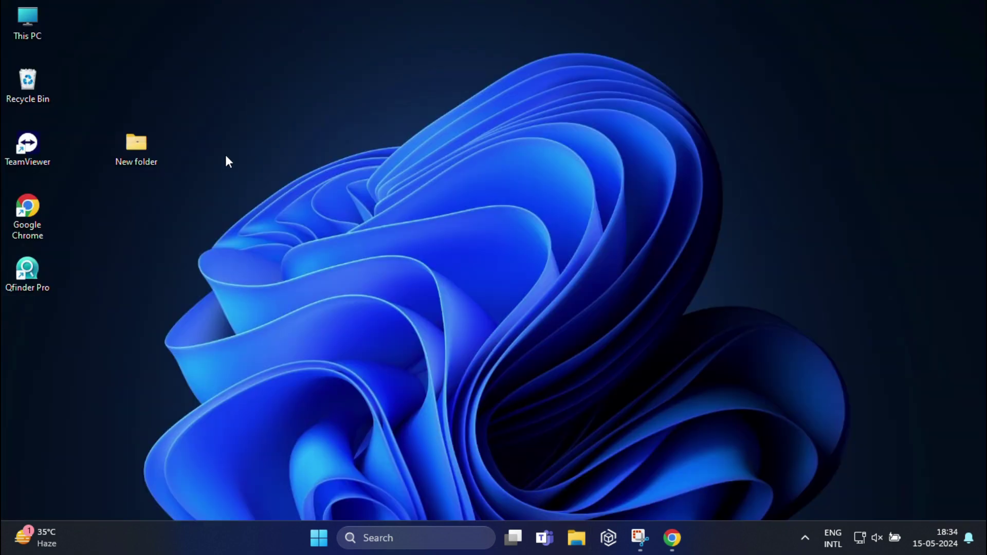
{"action": "double_click", "coordinate": [129, 144]}
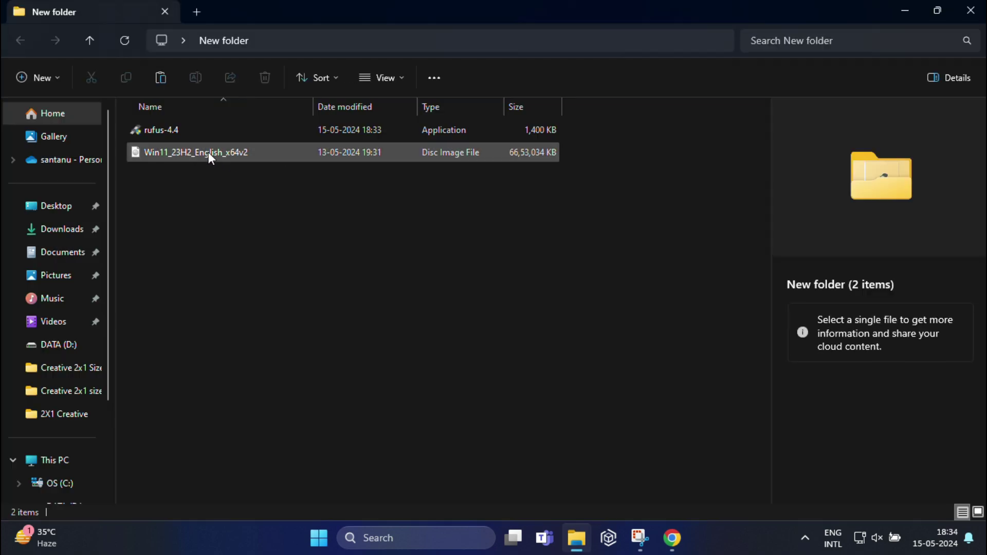
{"action": "double_click", "coordinate": [351, 130]}
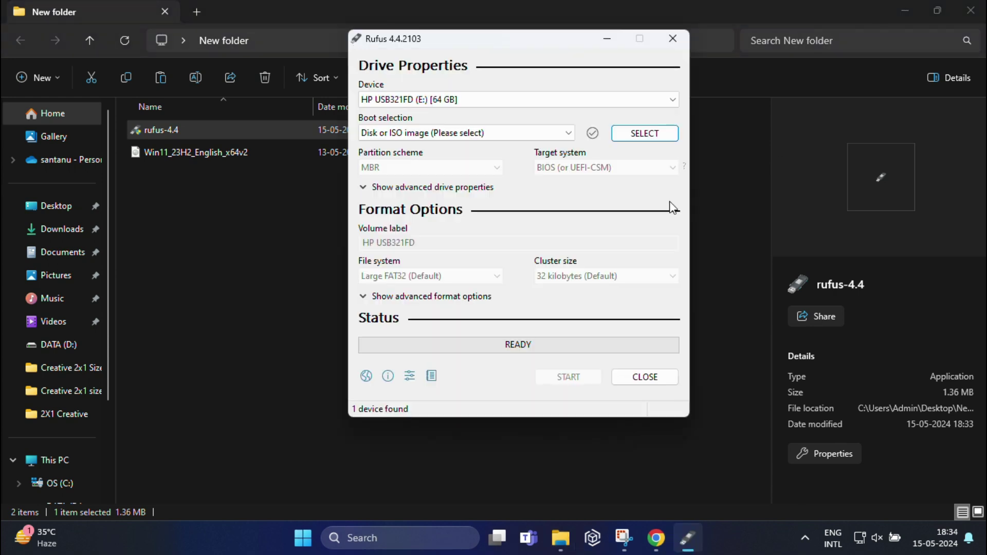
{"action": "left_click", "coordinate": [971, 12]}
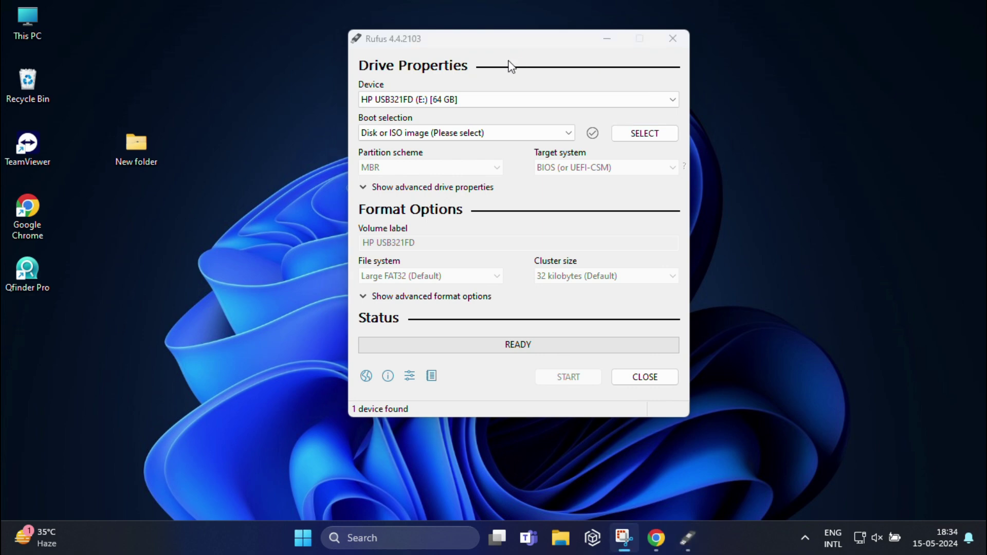
{"action": "left_click_drag", "start_coordinate": [390, 43], "coordinate": [351, 75]}
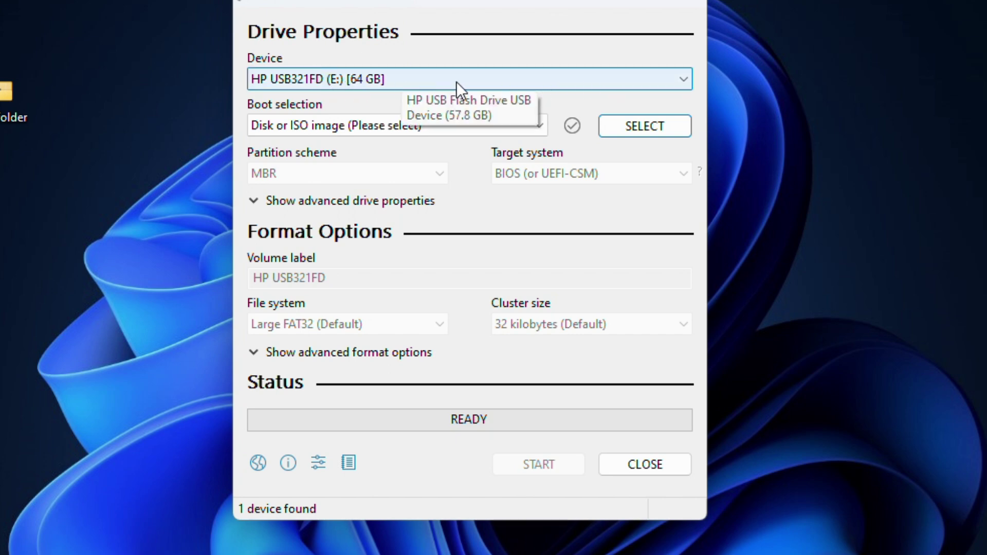
{"action": "left_click", "coordinate": [683, 79]}
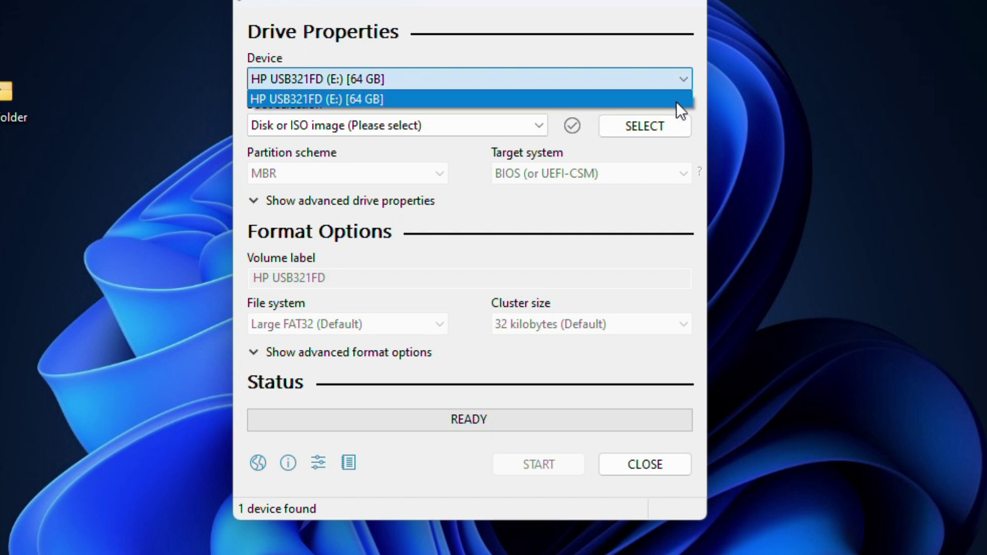
{"action": "left_click", "coordinate": [677, 101]}
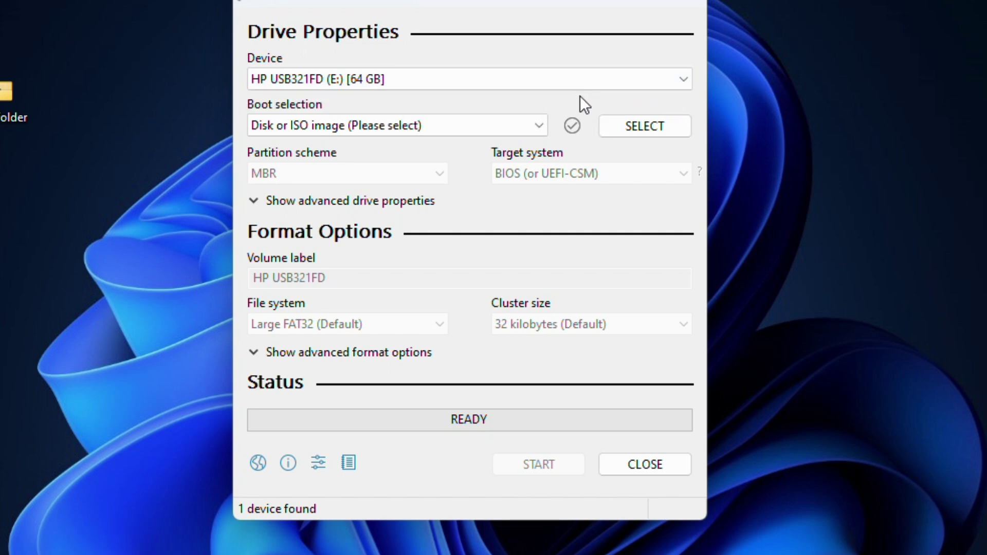
Step: Load Win11_23H2_English_x64v2.iso from Desktop\New folder as the Rufus boot image
{"action": "left_click", "coordinate": [660, 127]}
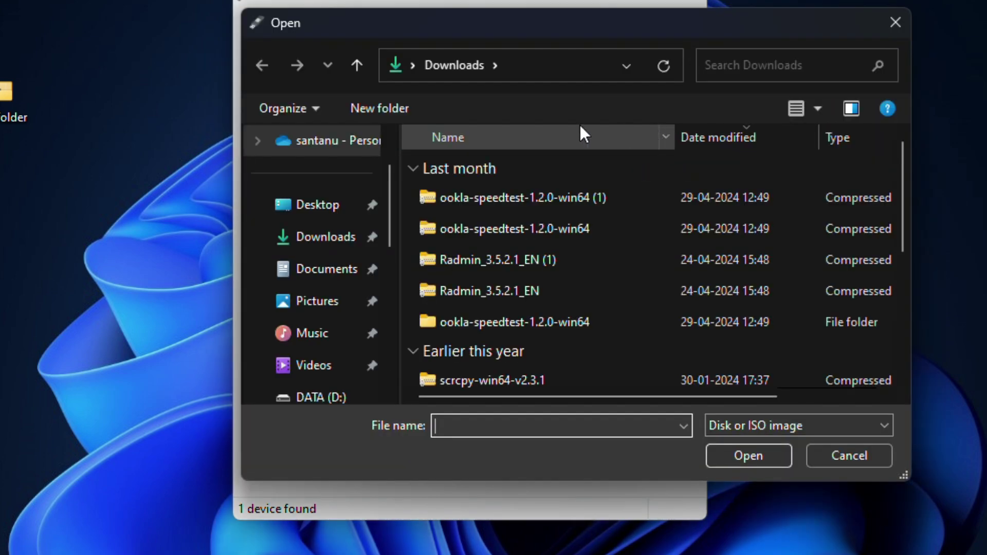
{"action": "left_click", "coordinate": [318, 205]}
{"action": "double_click", "coordinate": [479, 169]}
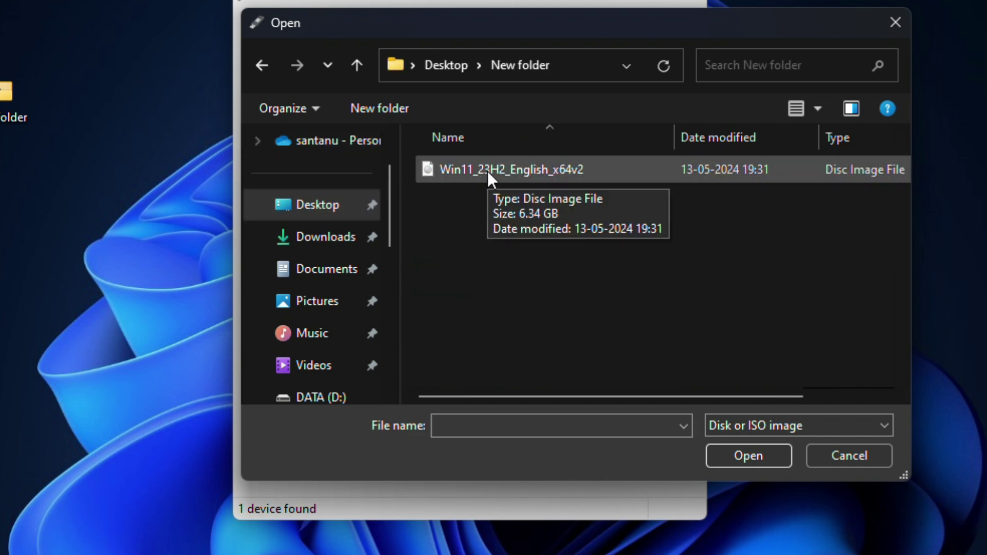
{"action": "left_click", "coordinate": [488, 170]}
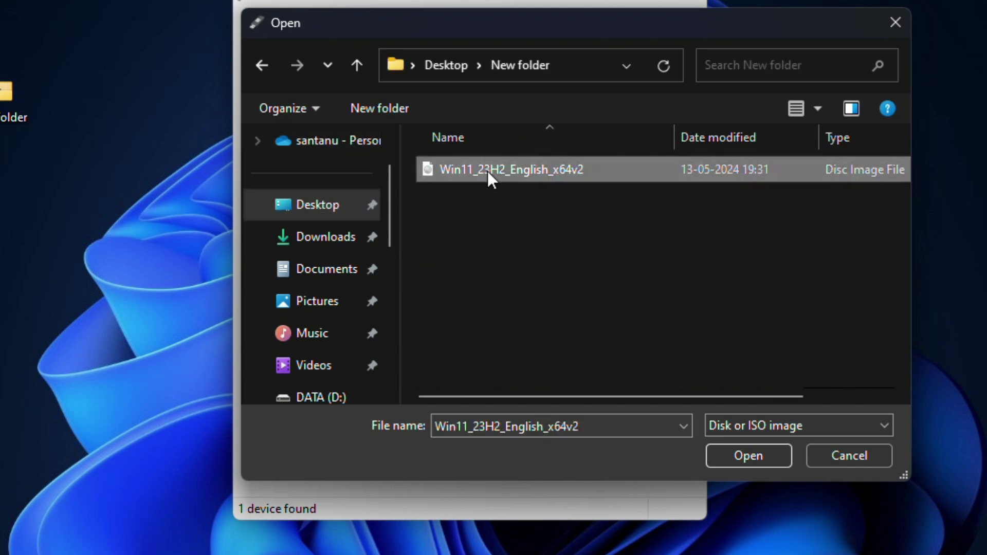
{"action": "left_click", "coordinate": [750, 455]}
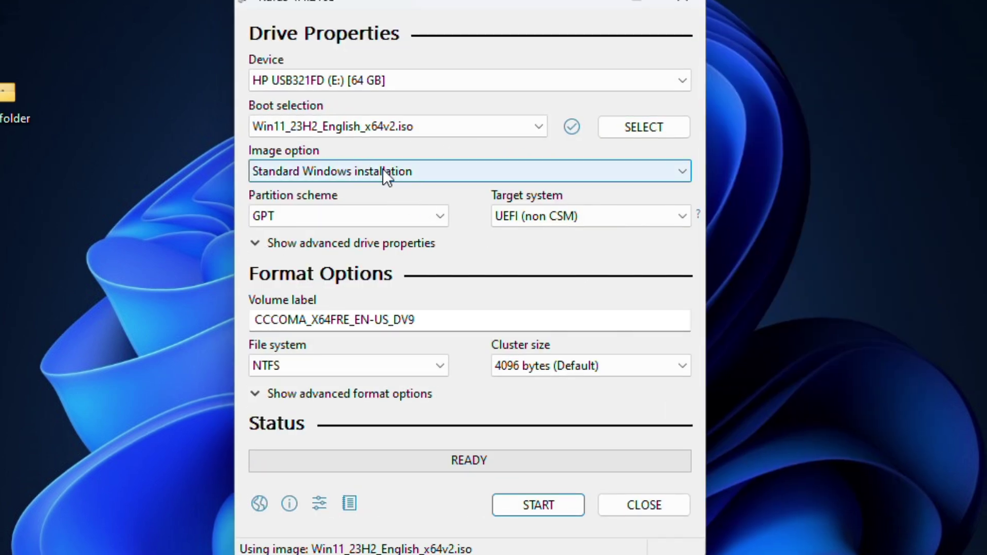
{"action": "left_click", "coordinate": [439, 216]}
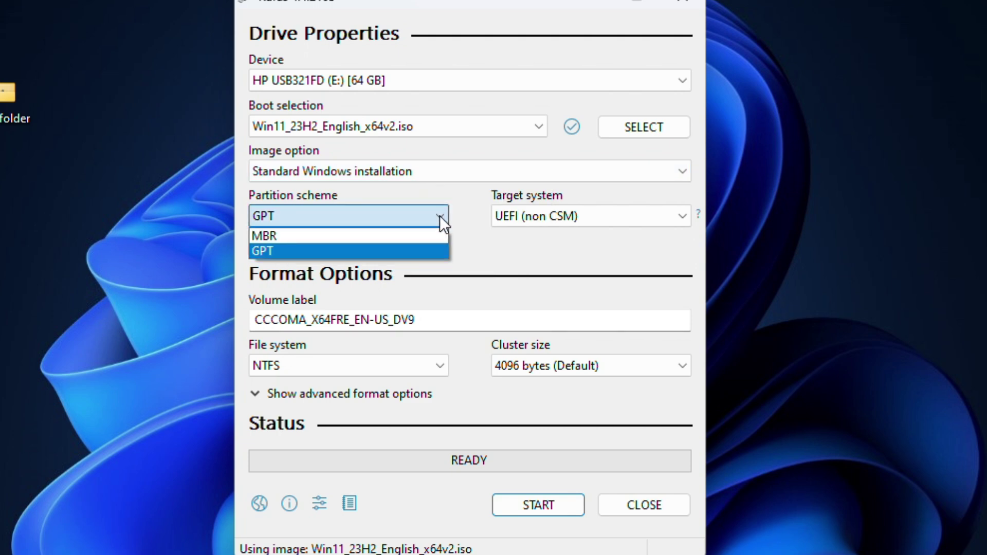
{"action": "left_click", "coordinate": [436, 249]}
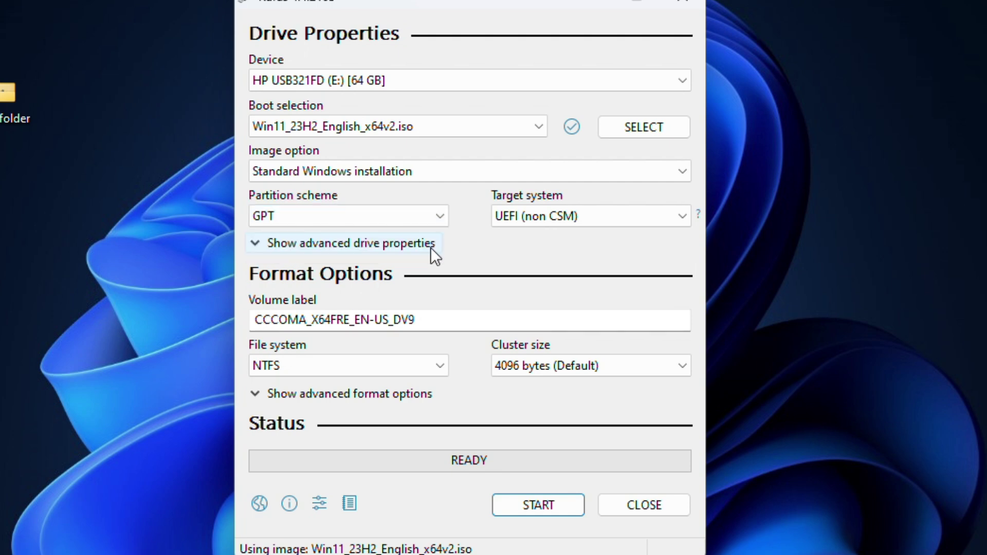
{"action": "left_click", "coordinate": [436, 218]}
{"action": "left_click", "coordinate": [396, 234]}
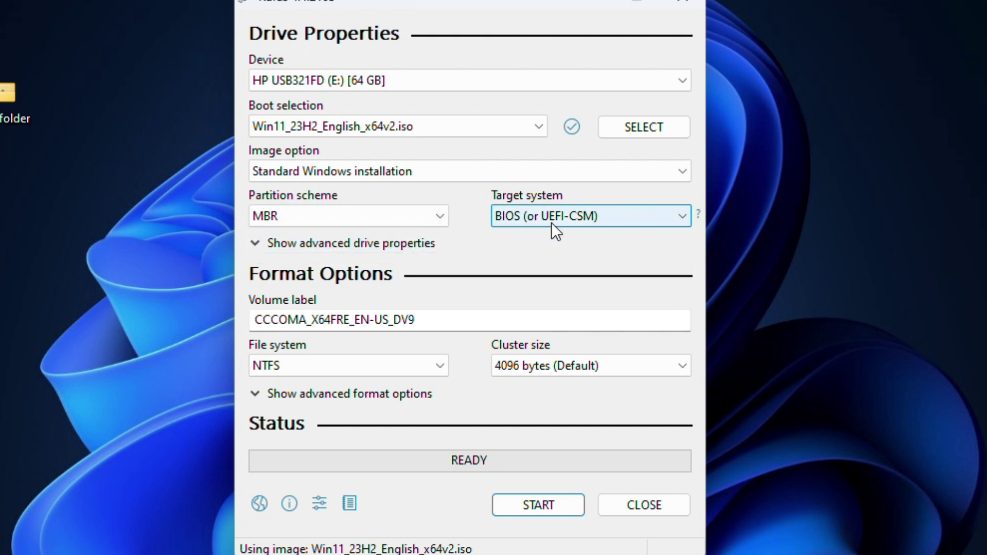
{"action": "left_click", "coordinate": [441, 215]}
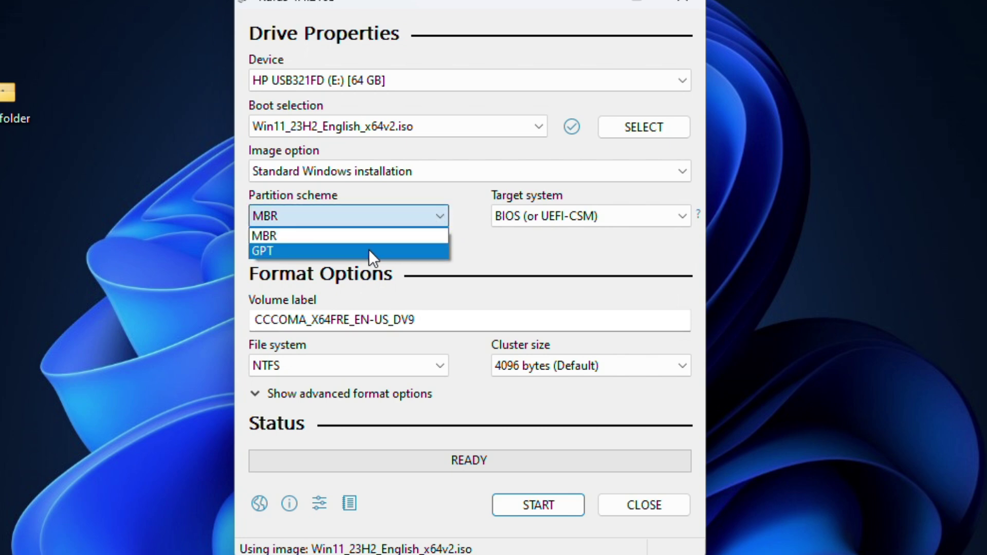
{"action": "left_click", "coordinate": [369, 249]}
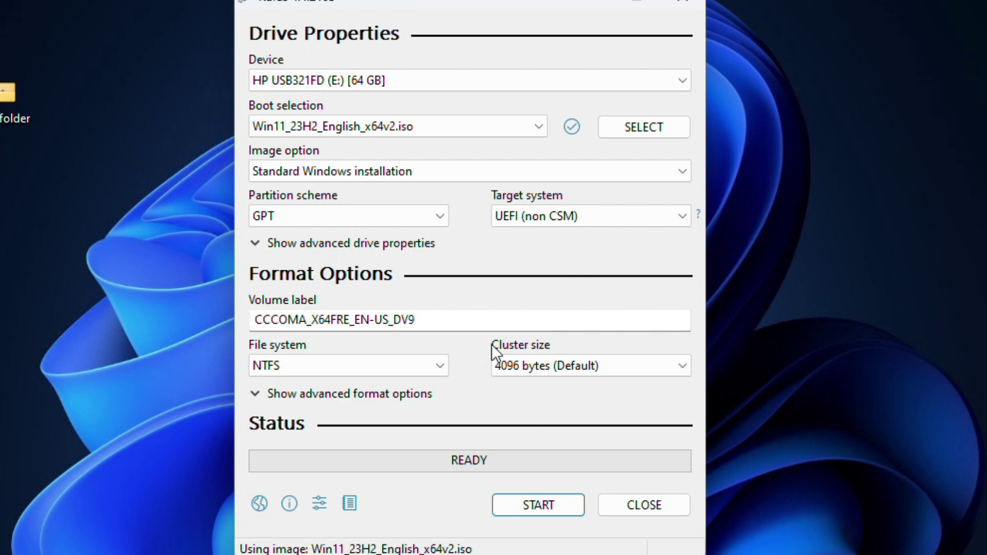
Step: Start the write, accepting the Windows customisation prompt and the data-erase warning
{"action": "left_click", "coordinate": [536, 505]}
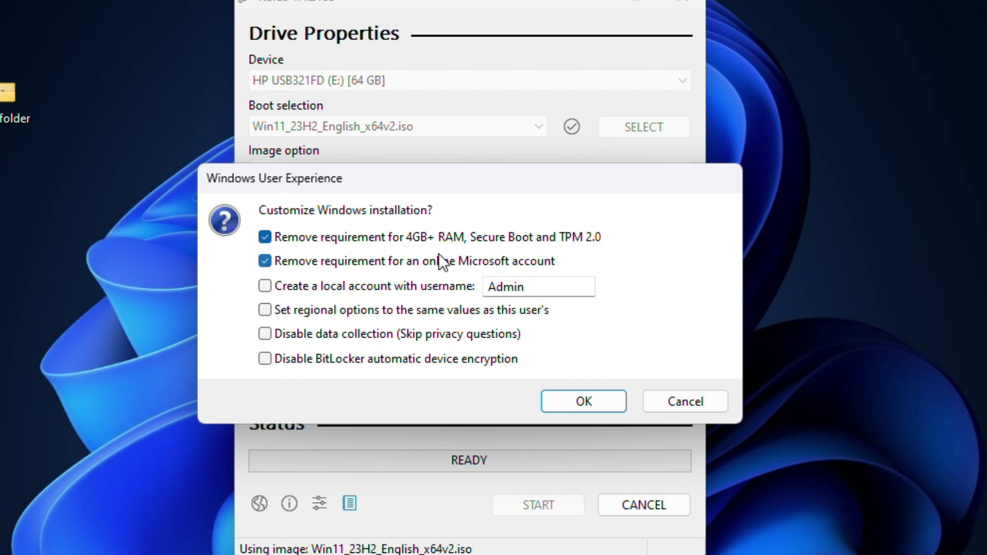
{"action": "left_click", "coordinate": [583, 402]}
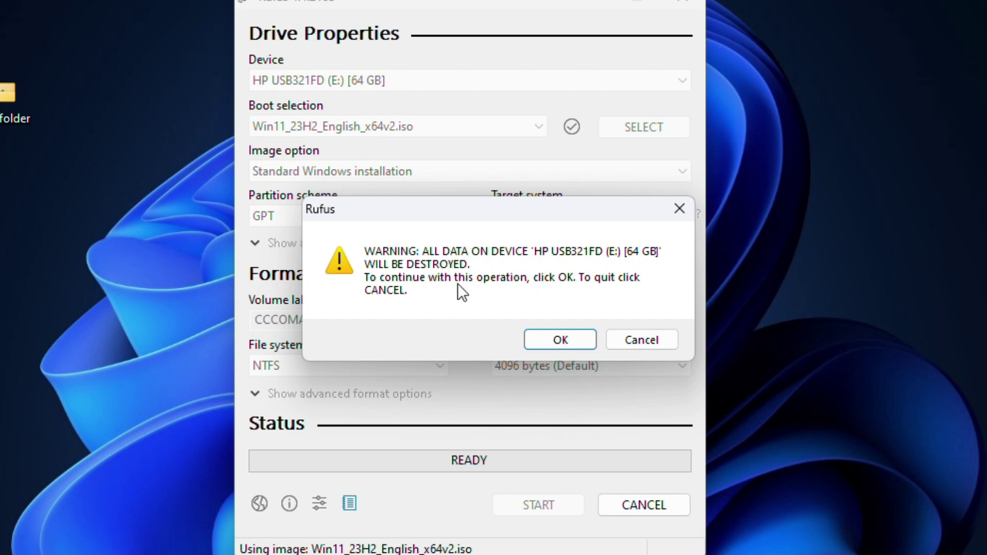
{"action": "left_click", "coordinate": [558, 339]}
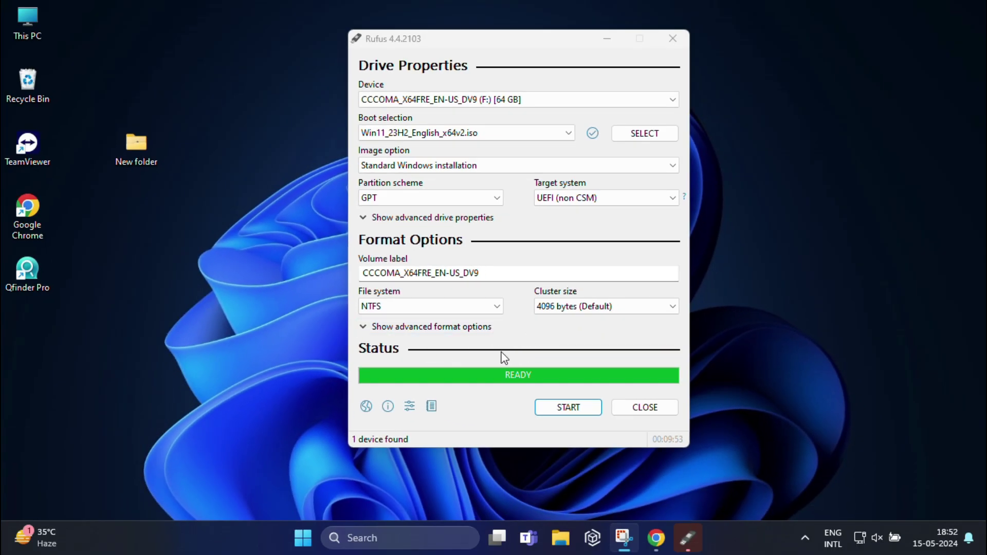
Step: Close Rufus and view the boot, efi, sources and setup files on the CCCOMA_X64FRE_EN-US_DV9 (F:) drive
{"action": "left_click", "coordinate": [650, 409]}
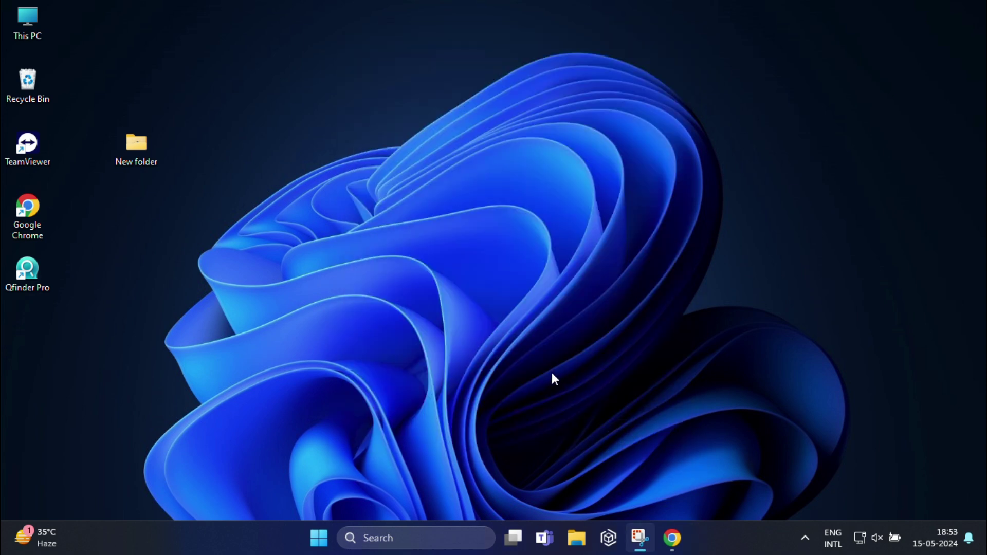
{"action": "double_click", "coordinate": [29, 35]}
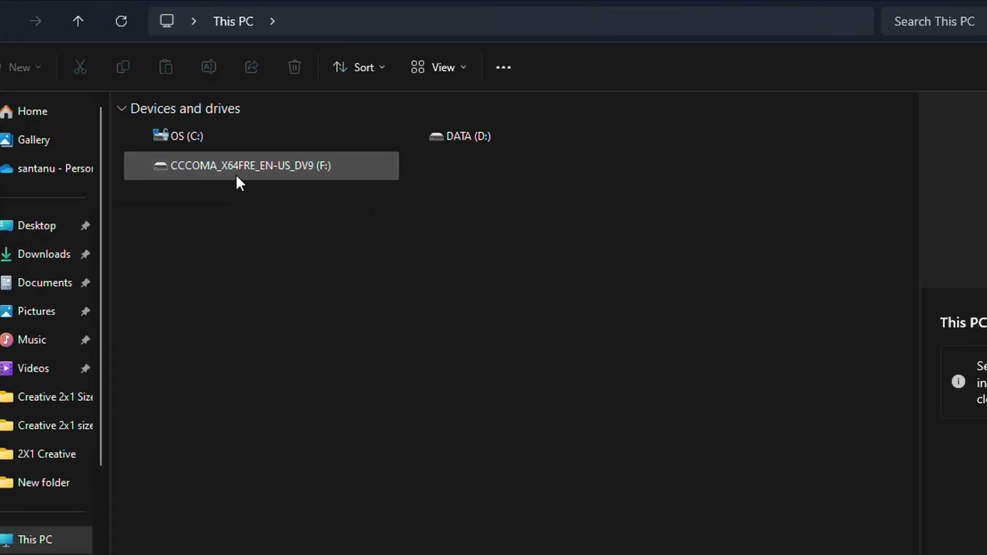
{"action": "mouse_move", "coordinate": [228, 158]}
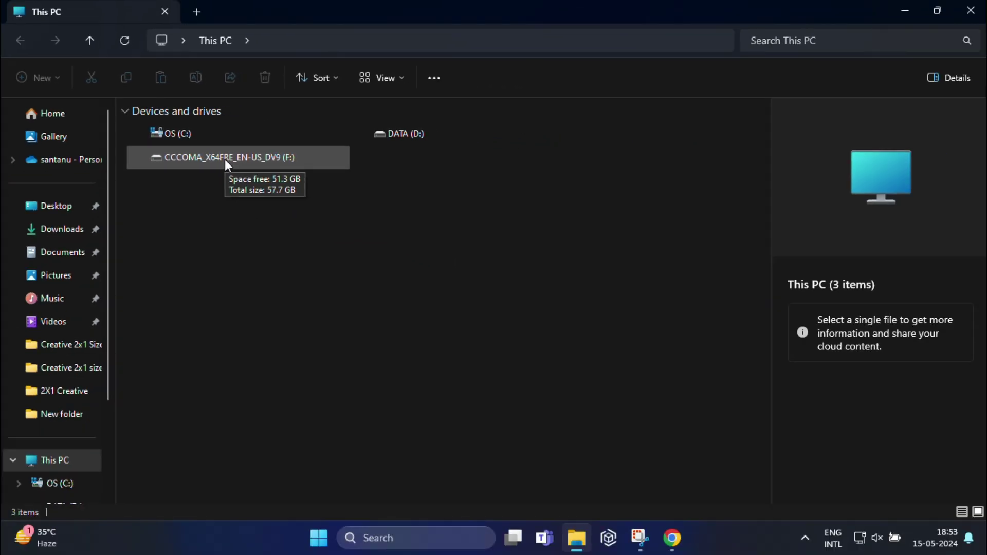
{"action": "double_click", "coordinate": [228, 159]}
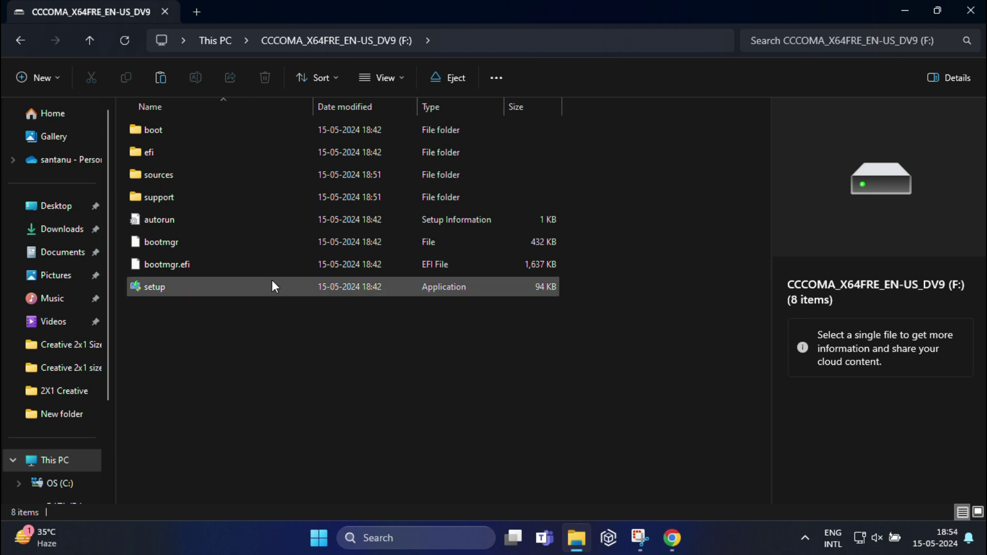
Step: Close the File Explorer window showing the F: drive to return to the desktop
{"action": "left_click", "coordinate": [970, 11]}
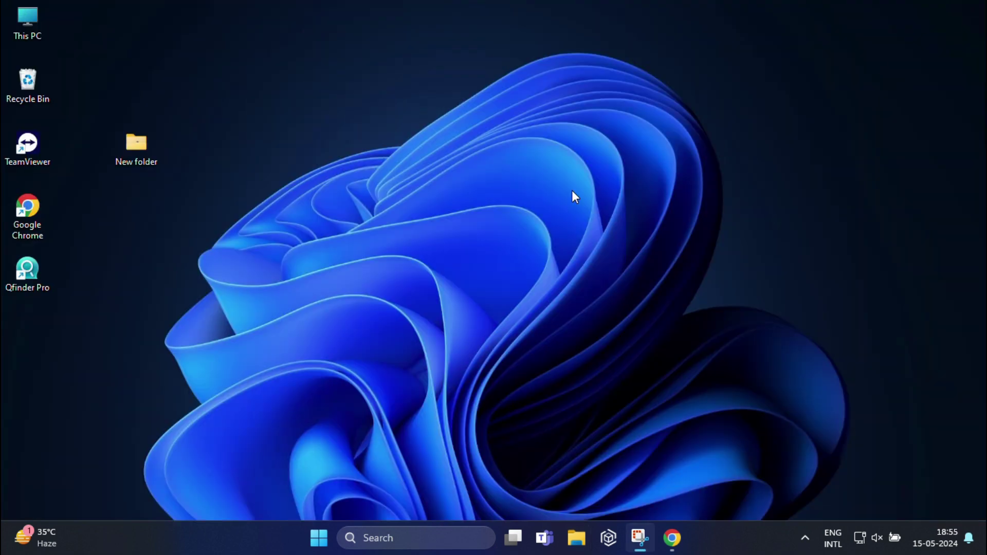